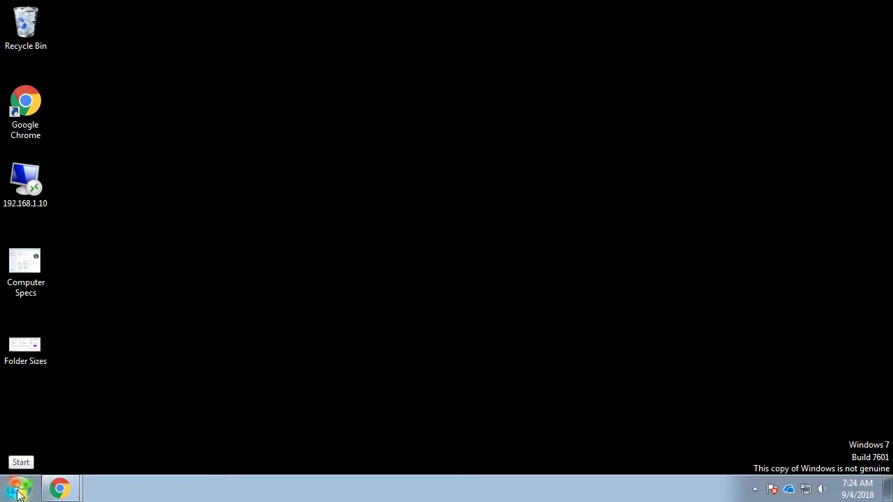
Open Windows Explorer and reposition its window to leave the desktop icons and Start menu area uncovered.
left_click(18, 491)
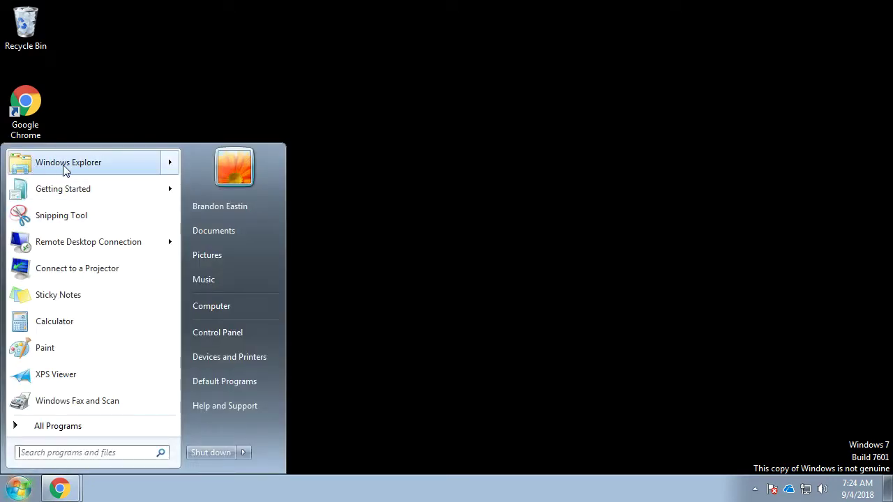
mouse_move(65, 170)
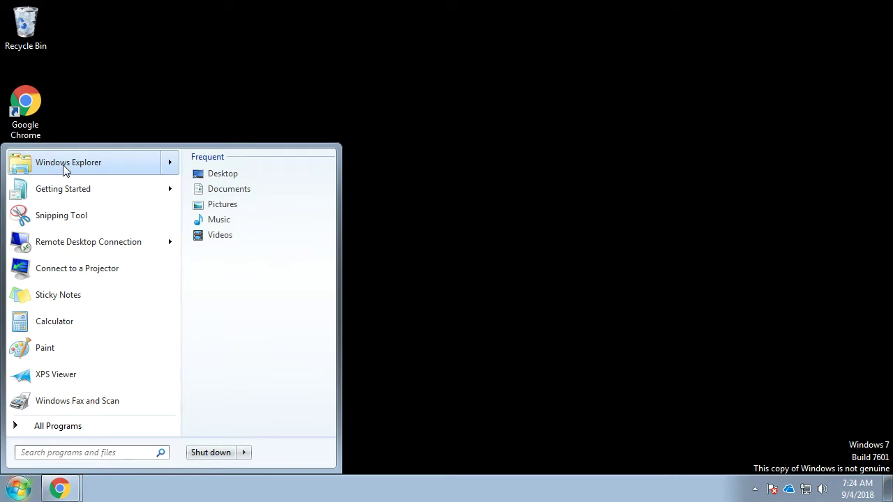
left_click(64, 167)
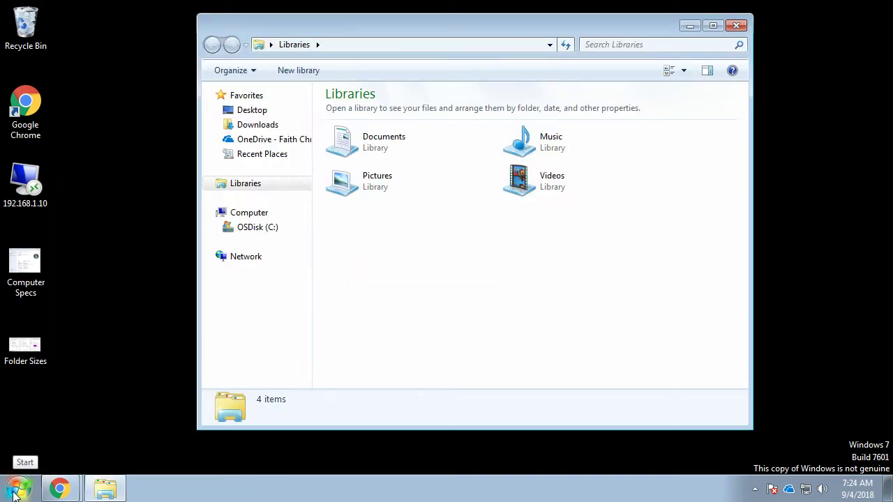
left_click_drag(410, 25, 481, 26)
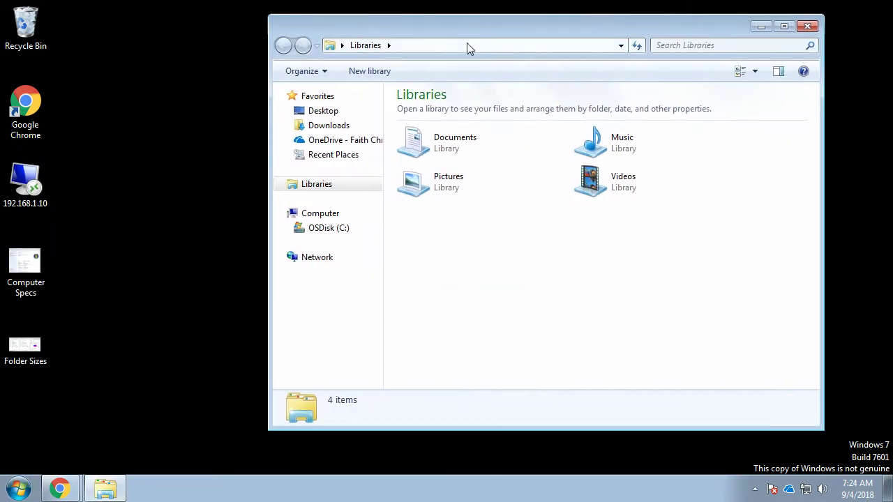
left_click(19, 488)
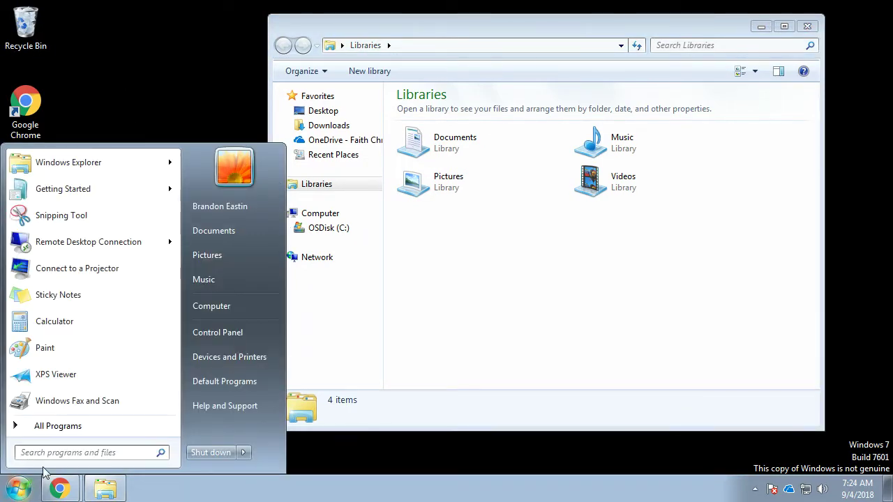
type("windo")
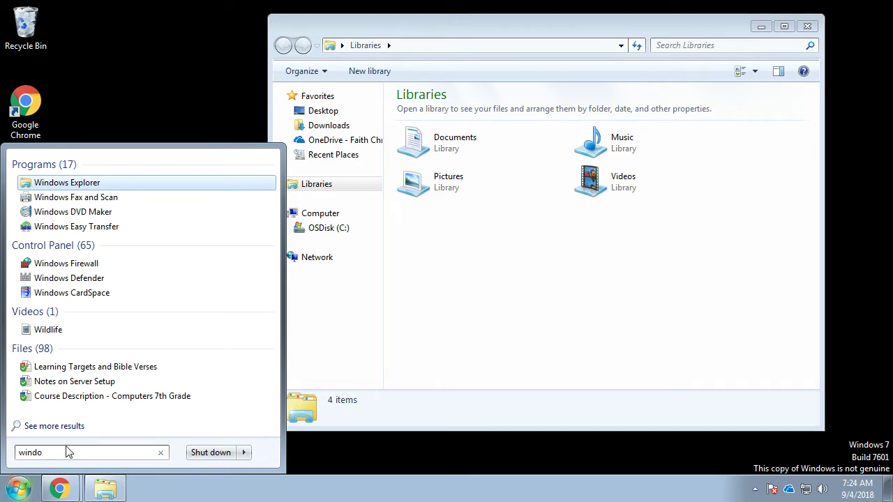
key("BackSpace")
key("BackSpace")
key("BackSpace")
key("BackSpace")
key("BackSpace")
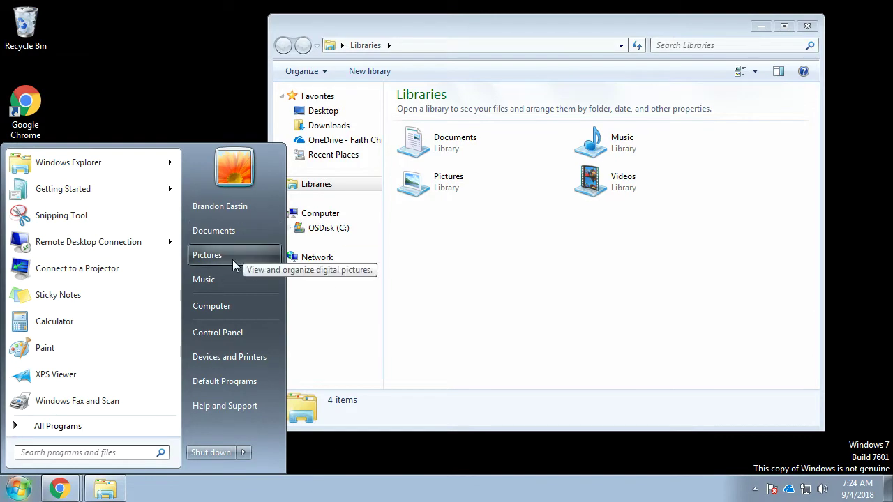
left_click(490, 276)
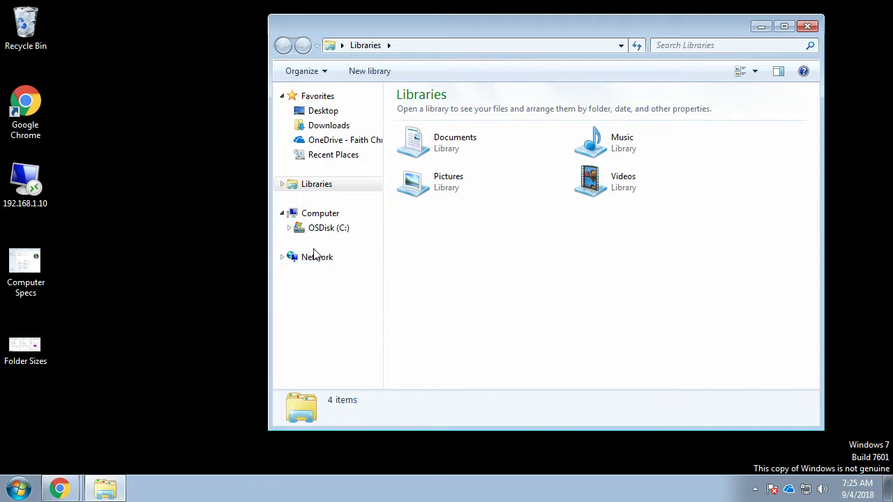
Go to Computer, dismiss the Windows notification, and open the computer's system properties.
left_click(320, 219)
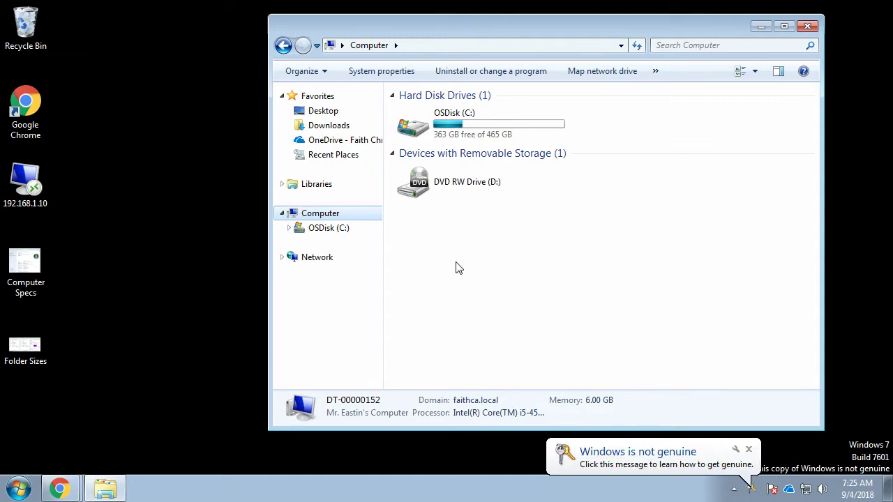
left_click(749, 450)
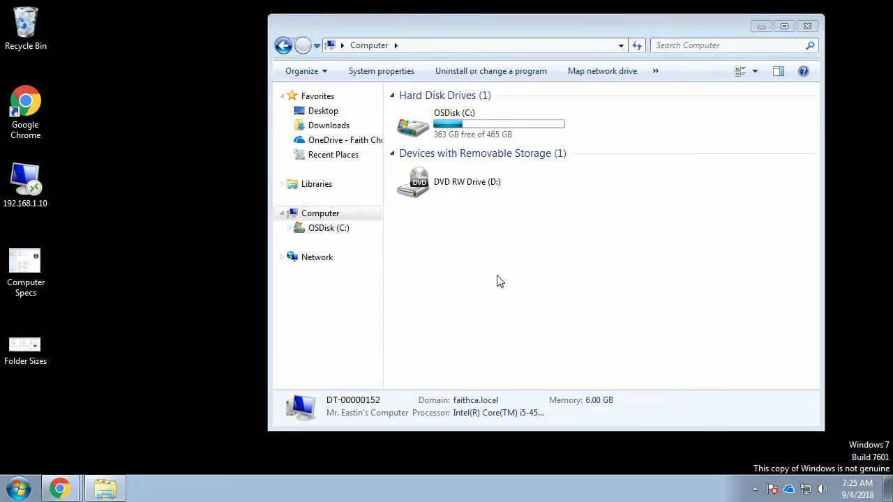
right_click(318, 222)
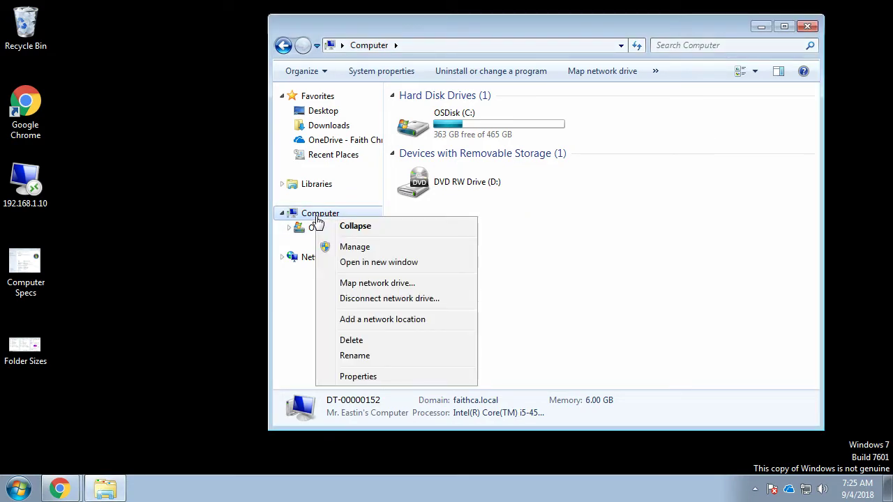
left_click(373, 380)
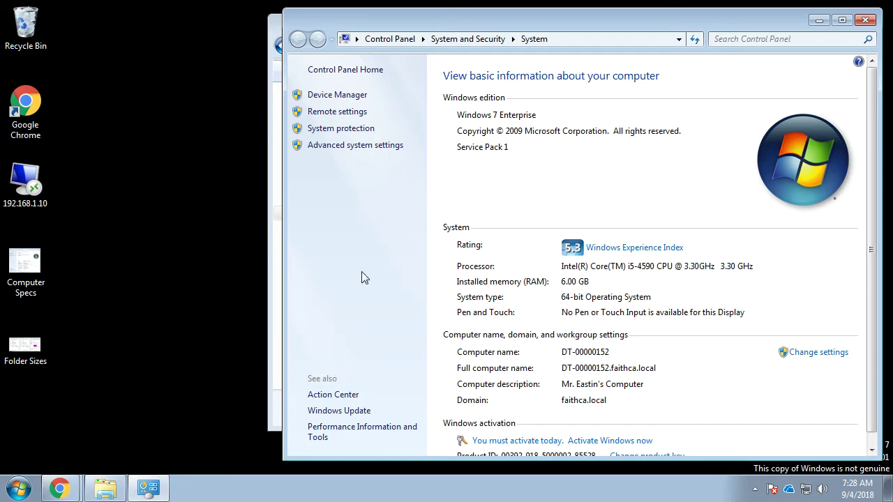
Capture the System information window with the Snipping Tool using a Window Snip.
left_click(19, 491)
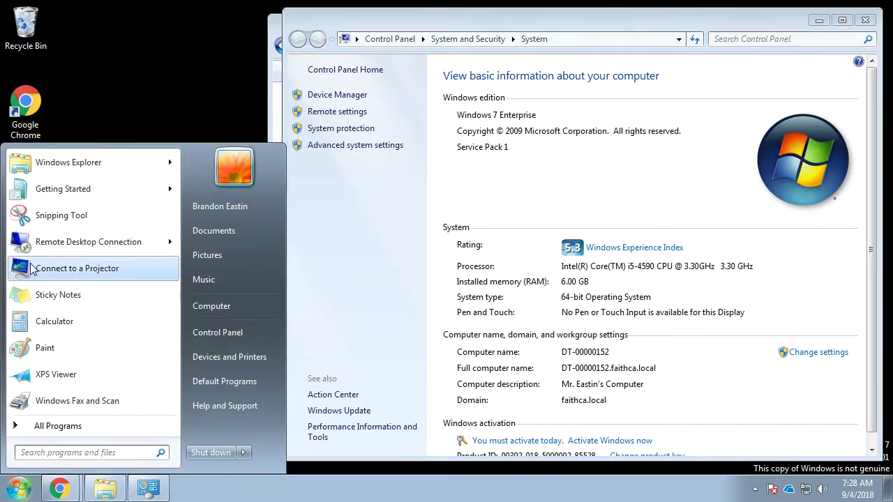
left_click(39, 217)
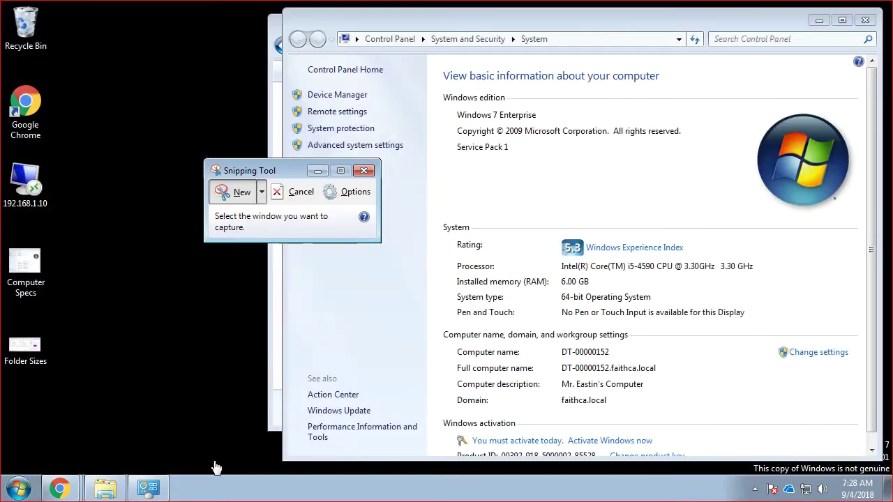
left_click(262, 192)
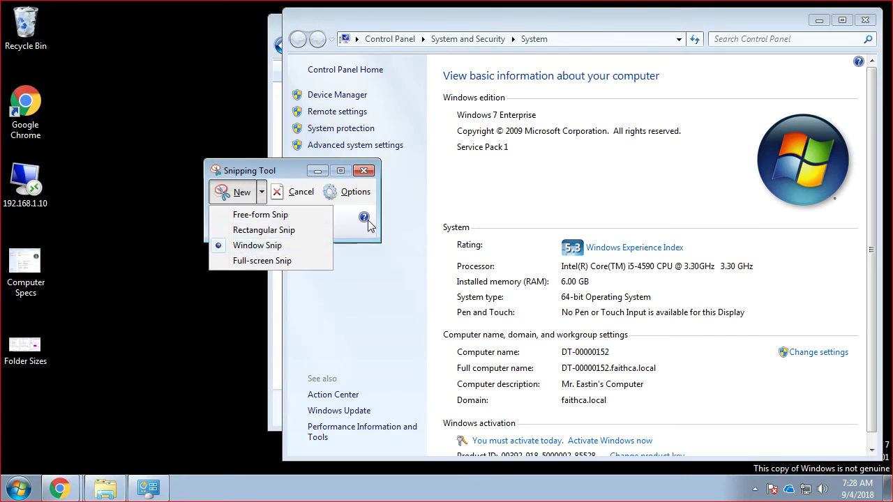
left_click(331, 242)
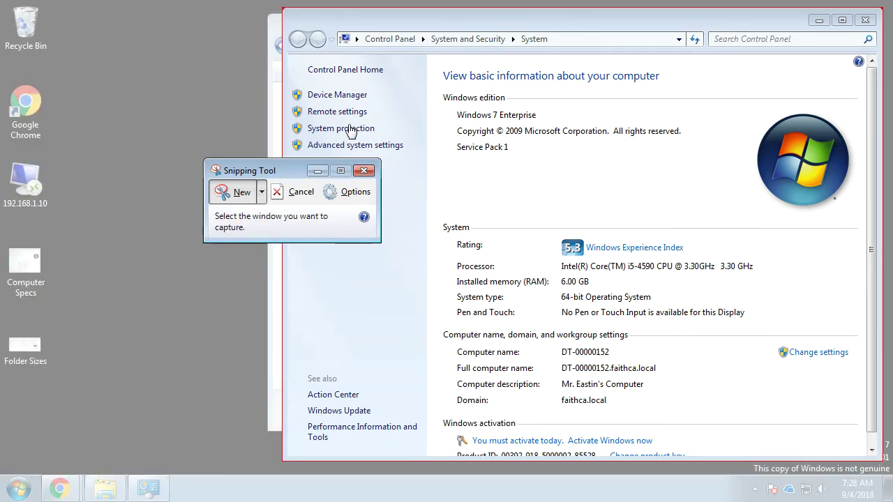
left_click(375, 75)
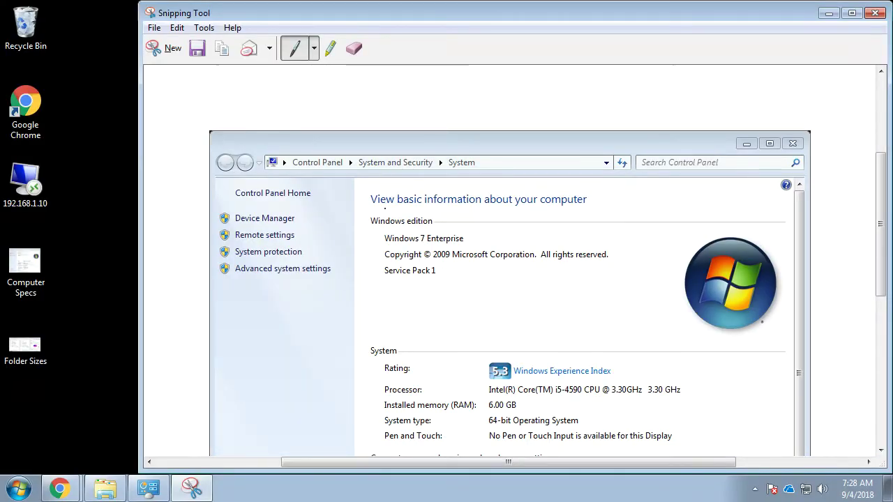
left_click_drag(421, 15, 425, 20)
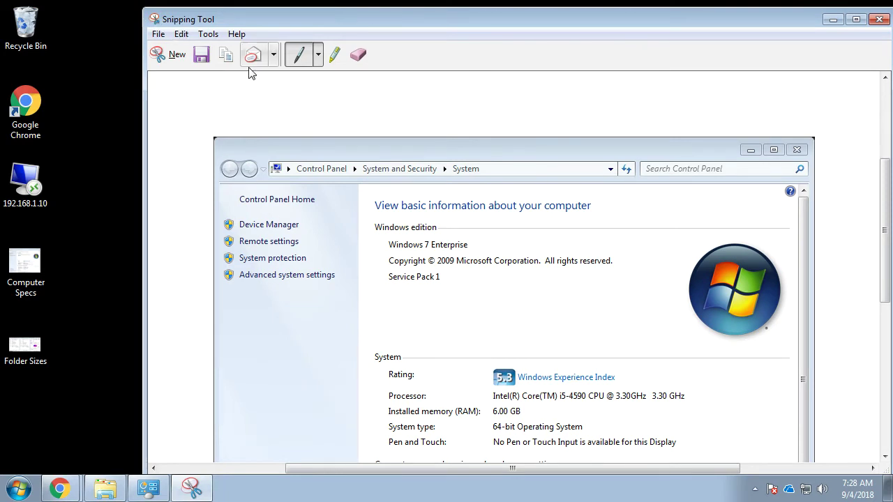
Save the snip to the Desktop as a PNG named Computer Specs, replacing the existing file, and close the Snipping Tool and System windows.
left_click(202, 55)
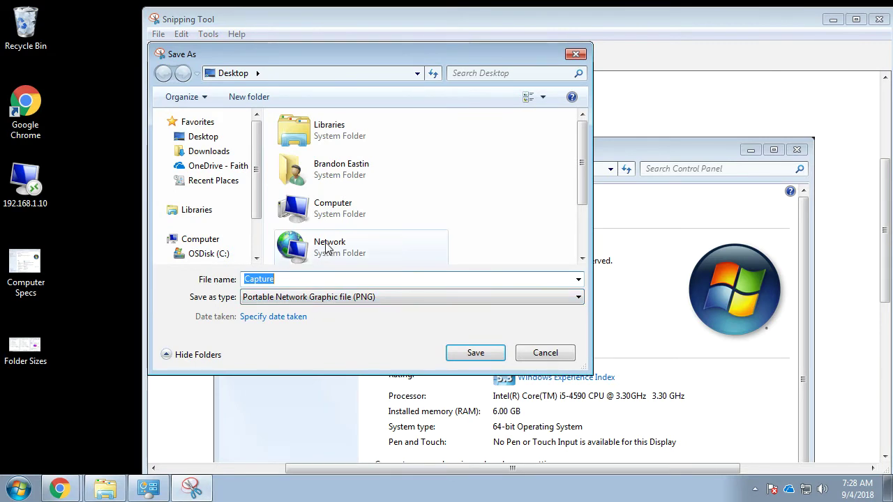
type("Cio")
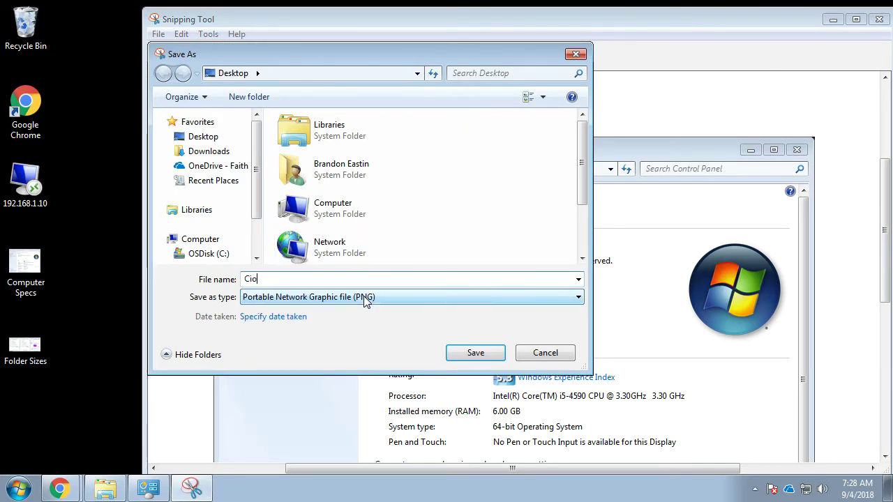
key("BackSpace")
key("BackSpace")
type("om")
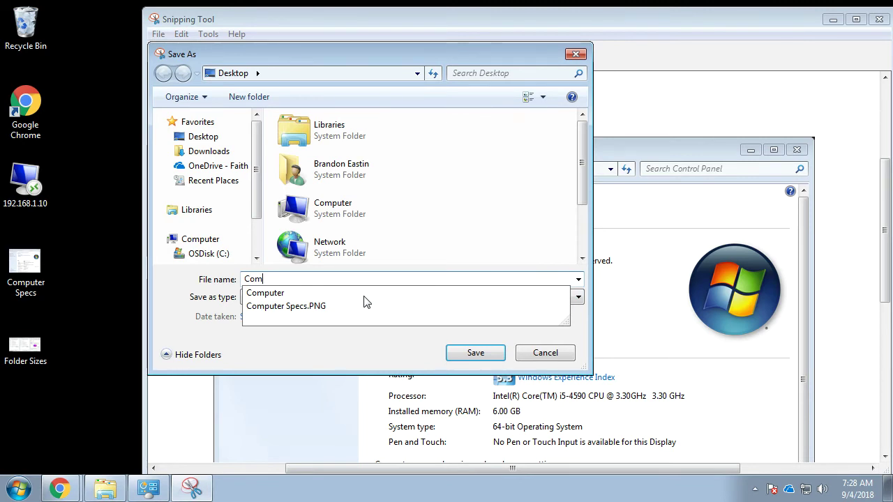
type("puter Specs")
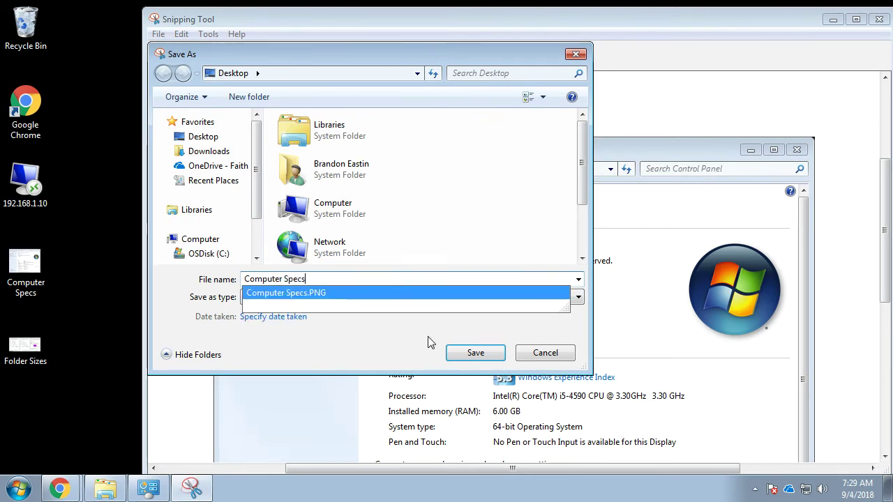
left_click(474, 353)
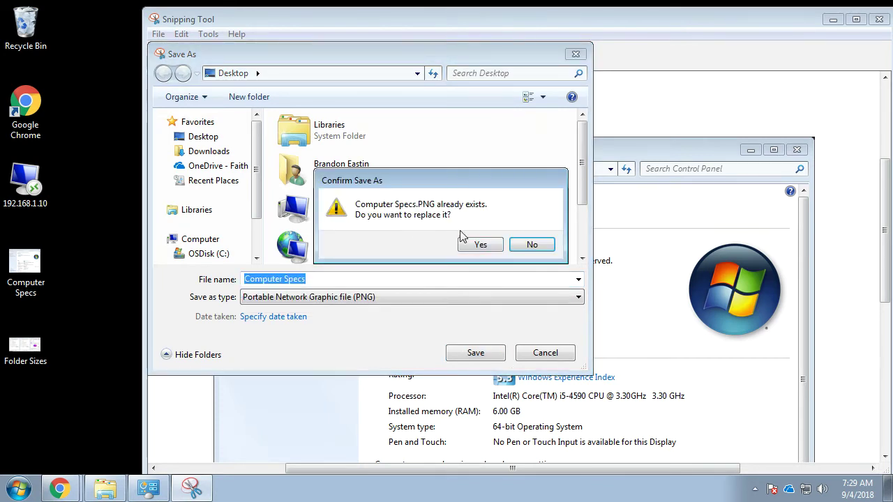
left_click(474, 245)
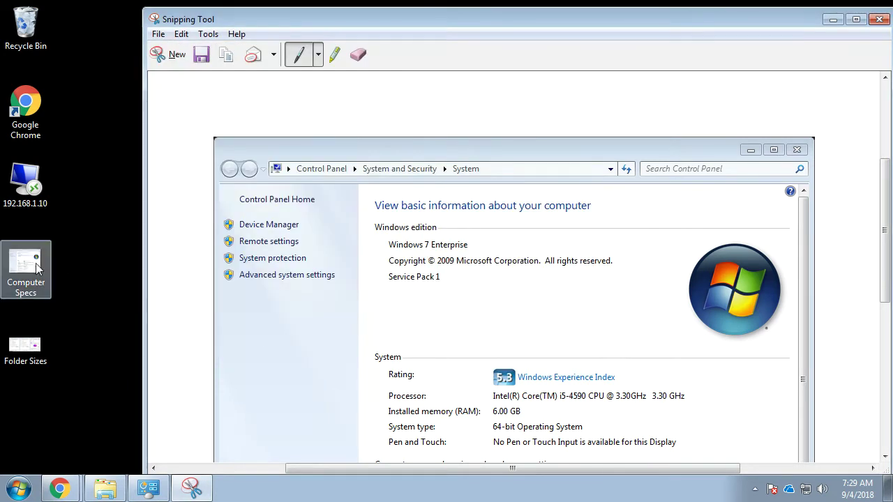
left_click(886, 21)
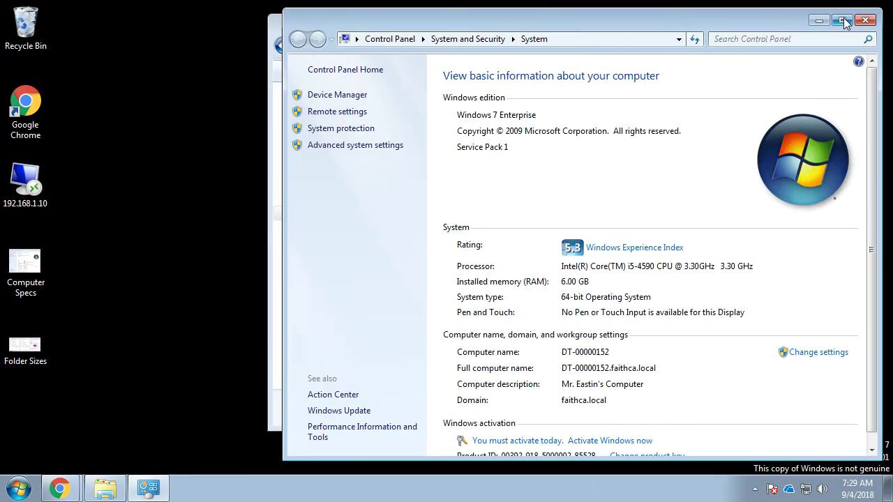
left_click(865, 20)
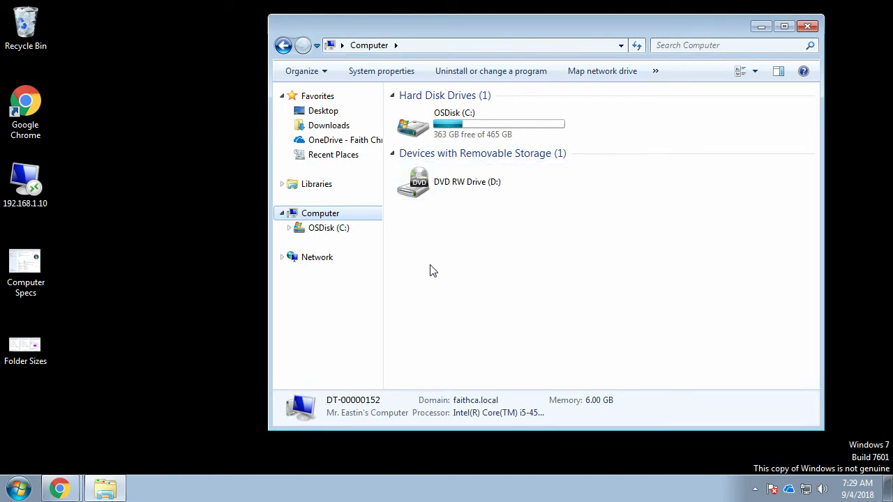
Open the properties of the OSDisk (C:) drive and move the dialog clear of the drive listing.
right_click(423, 126)
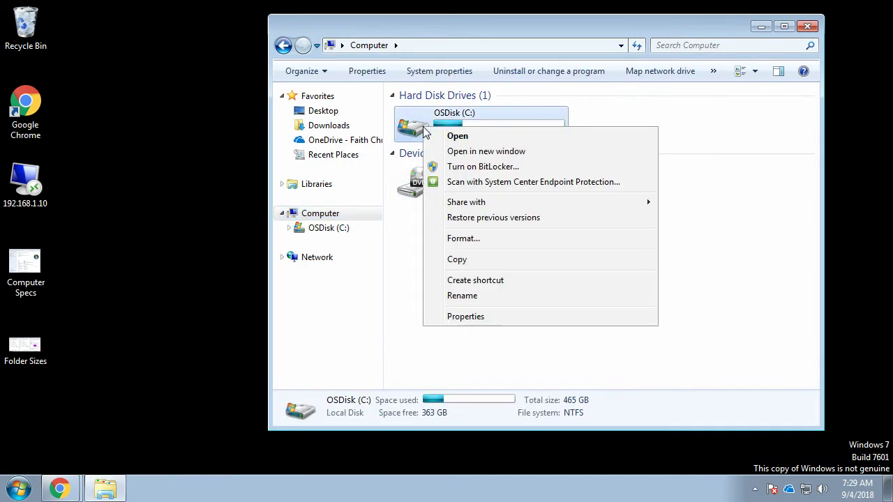
left_click(500, 322)
left_click_drag(577, 131, 773, 11)
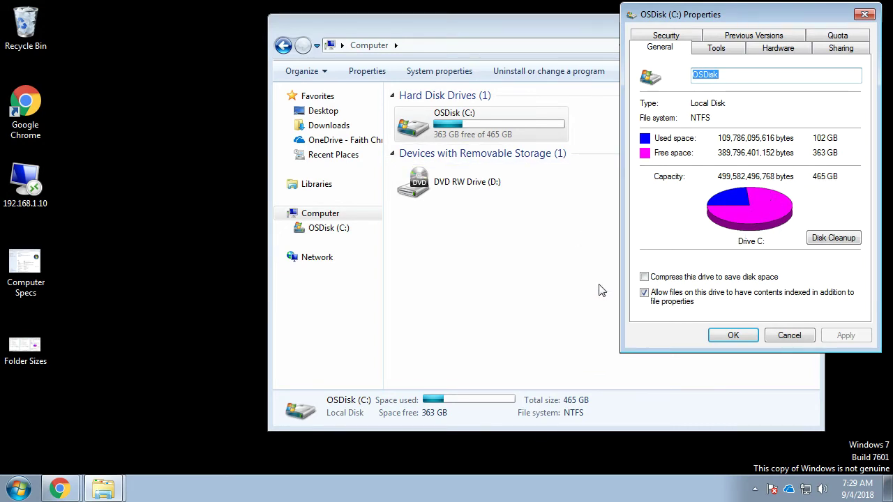
Browse into the OSDisk (C:) drive and open its Users folder.
double_click(484, 121)
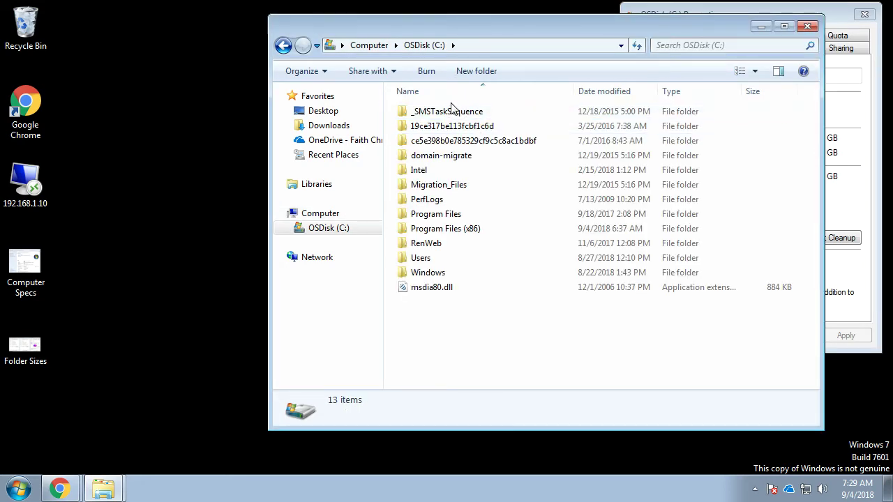
mouse_move(435, 293)
mouse_move(433, 255)
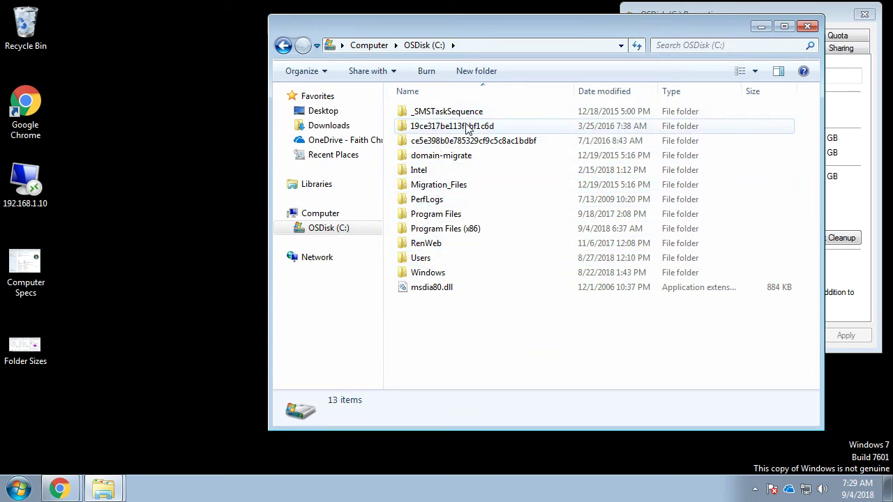
mouse_move(420, 273)
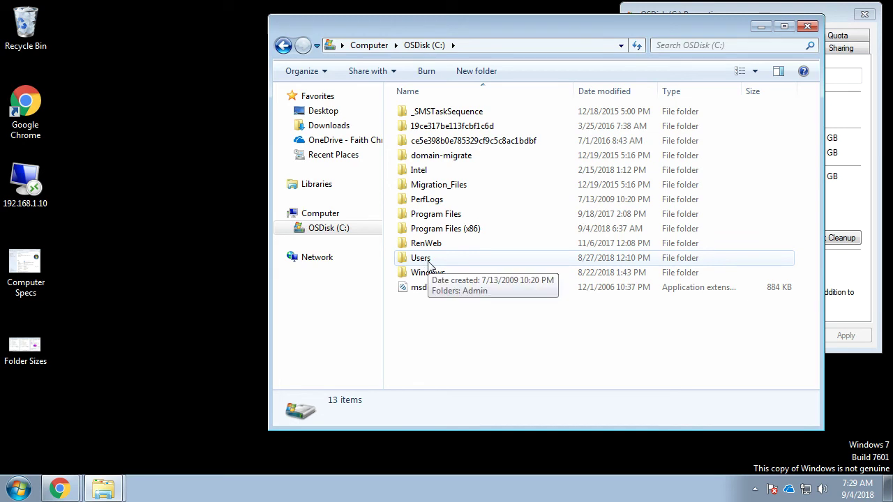
double_click(423, 259)
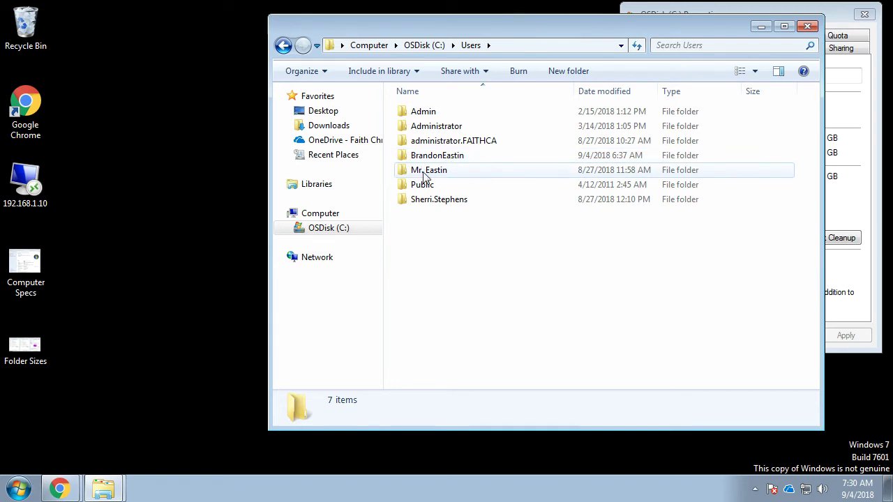
mouse_move(440, 159)
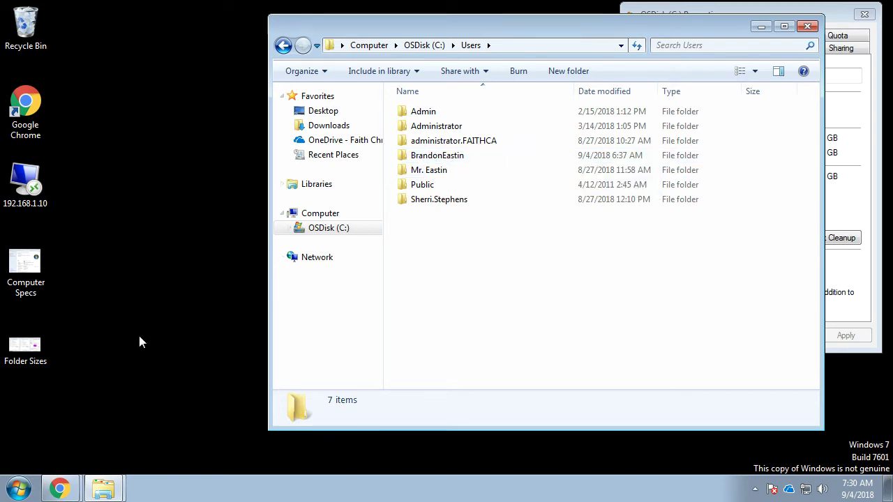
left_click(19, 490)
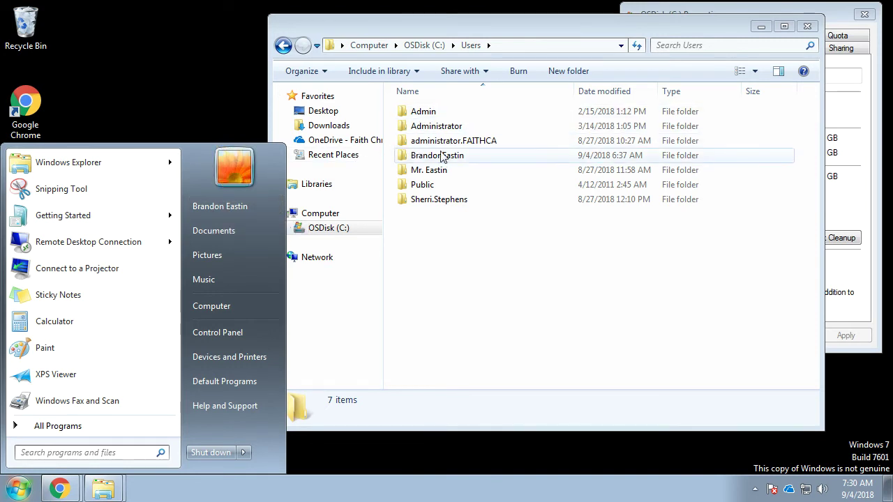
left_click(482, 293)
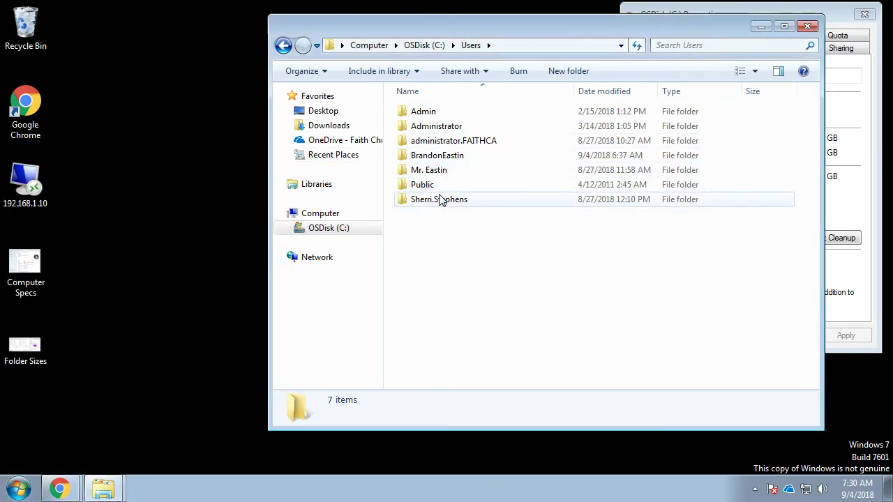
Open the properties of the account's own user folder in Users and place the dialog beside the OSDisk (C:) properties.
mouse_move(418, 191)
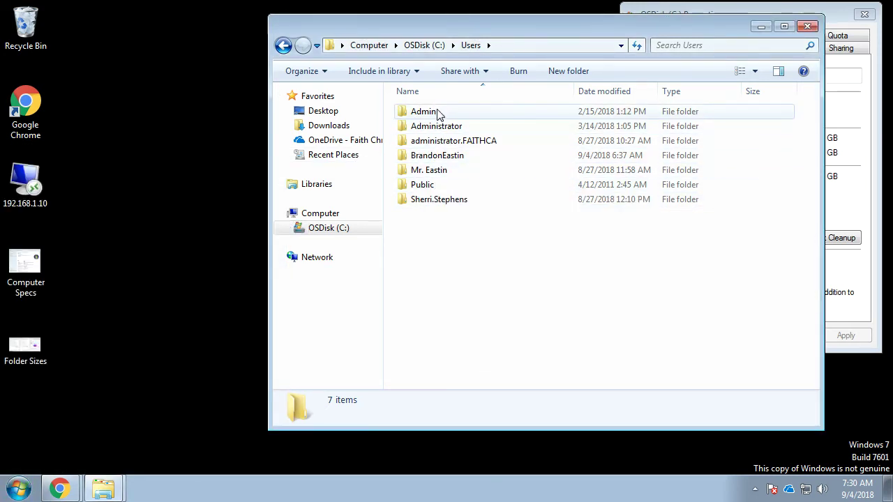
mouse_move(447, 170)
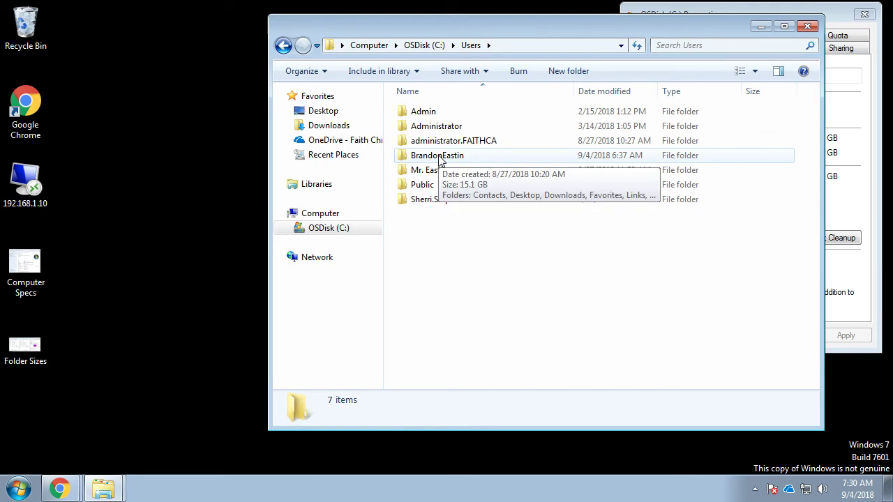
right_click(439, 159)
left_click(508, 361)
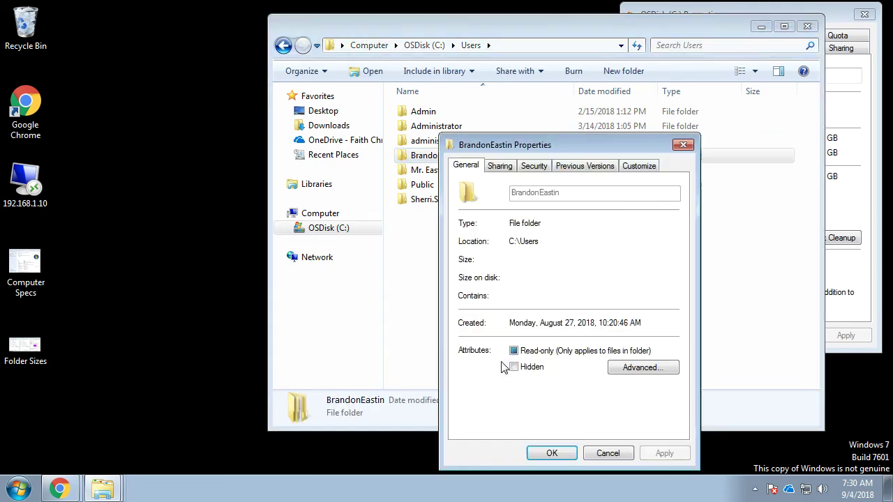
left_click_drag(532, 147, 453, 12)
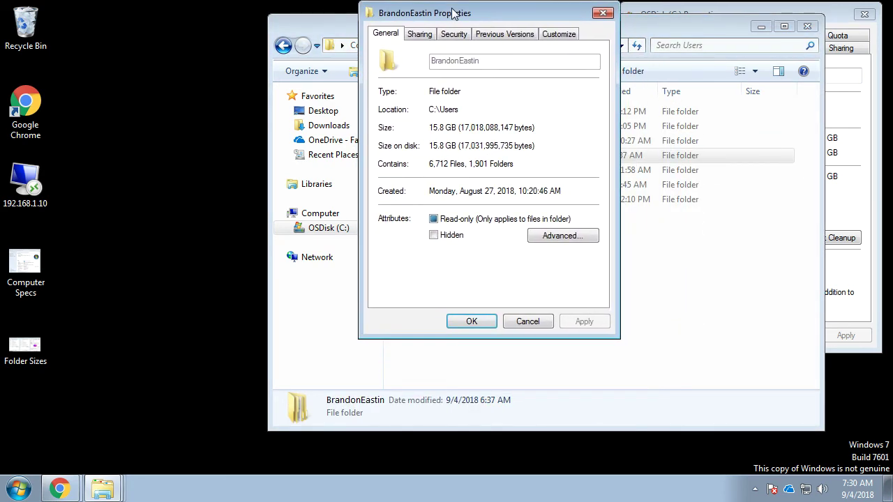
Browse into that user folder, open the properties of its OneDrive - Faith Christian Academy folder, and line the dialog up beside the others.
left_click(611, 380)
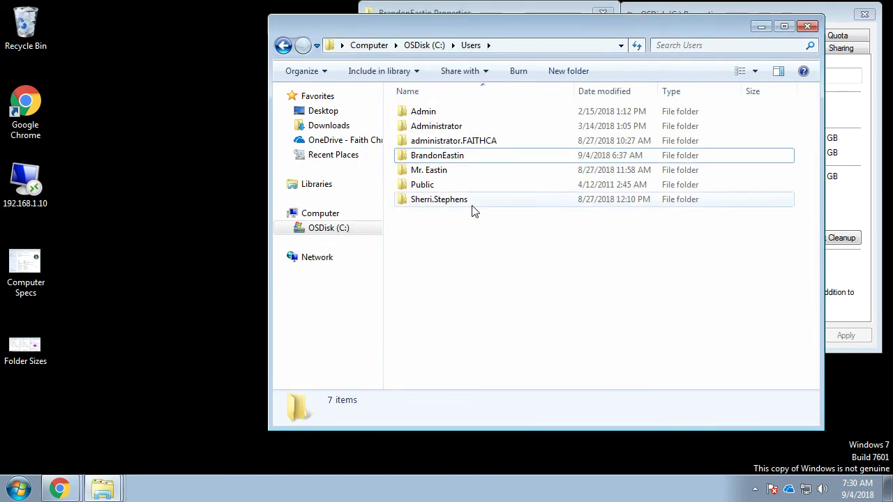
double_click(437, 156)
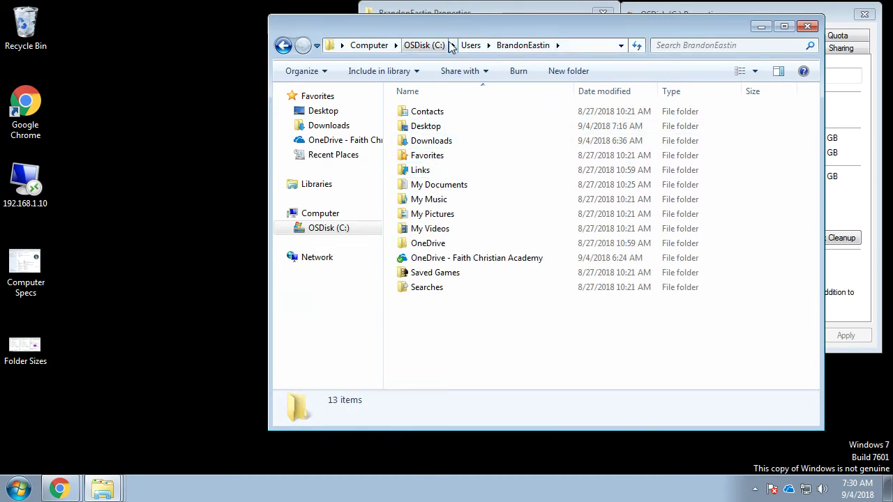
left_click_drag(448, 23, 242, 46)
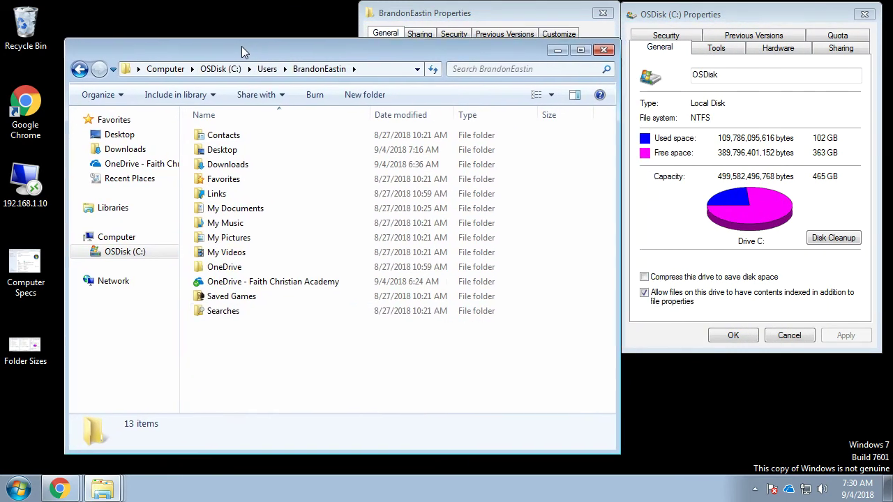
right_click(265, 282)
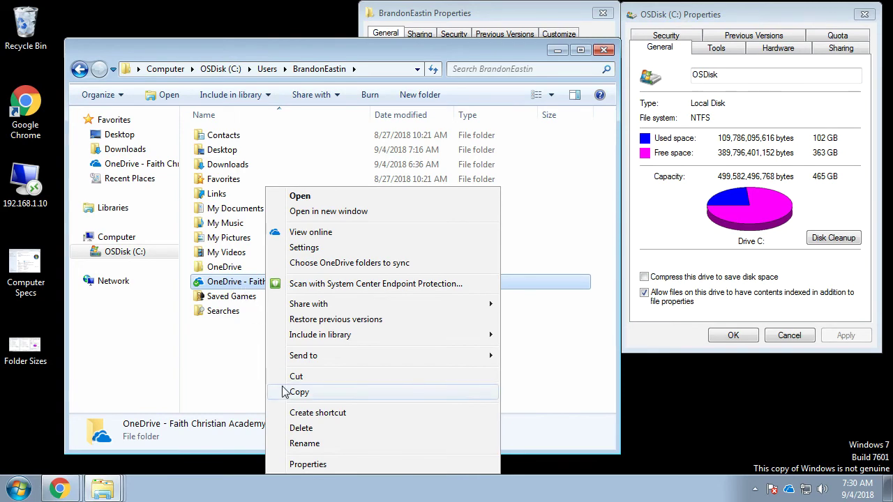
left_click(324, 465)
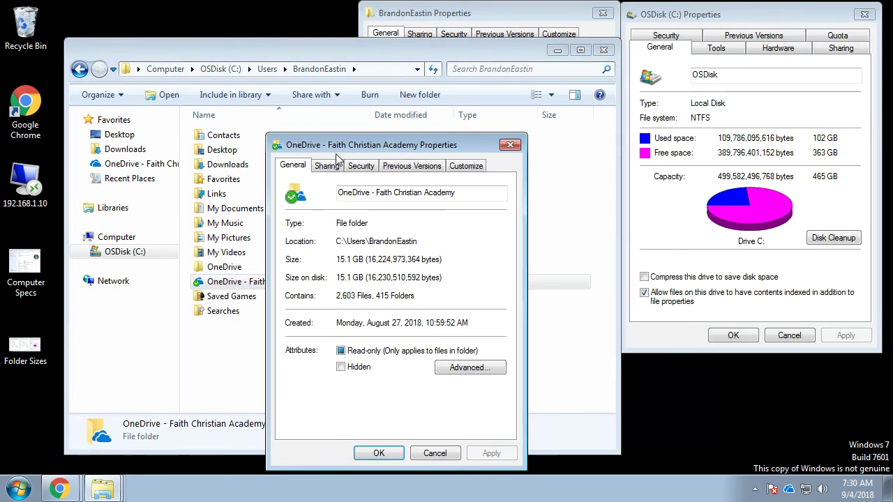
left_click_drag(346, 148, 174, 16)
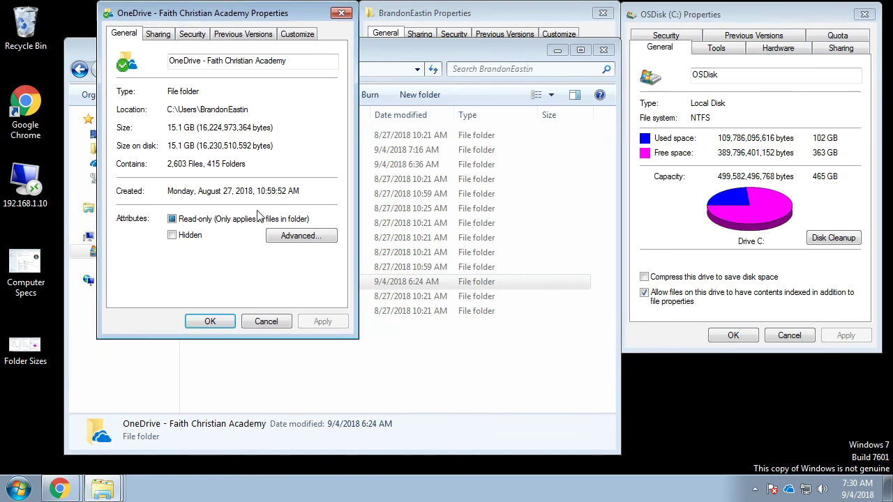
Bring the three Properties dialogs to the front and highlight the size figure of the OneDrive - Faith Christian Academy folder.
left_click(417, 19)
left_click(691, 20)
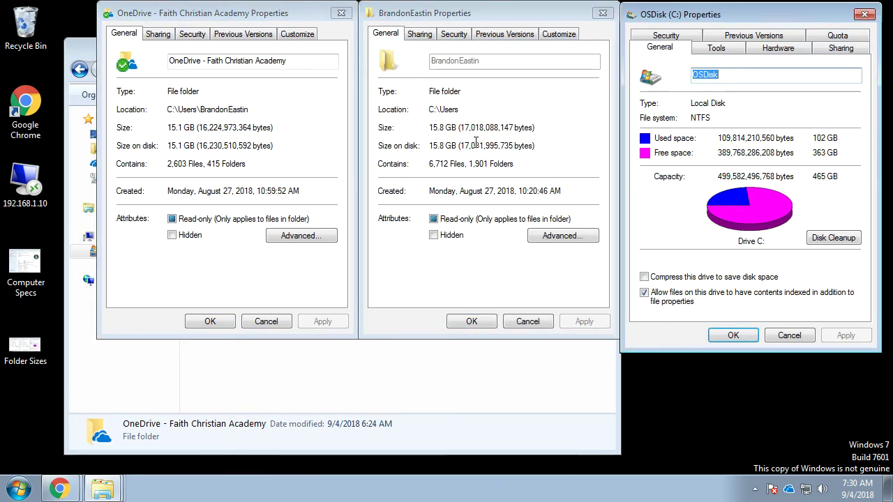
left_click(173, 127)
left_click_drag(168, 127, 184, 128)
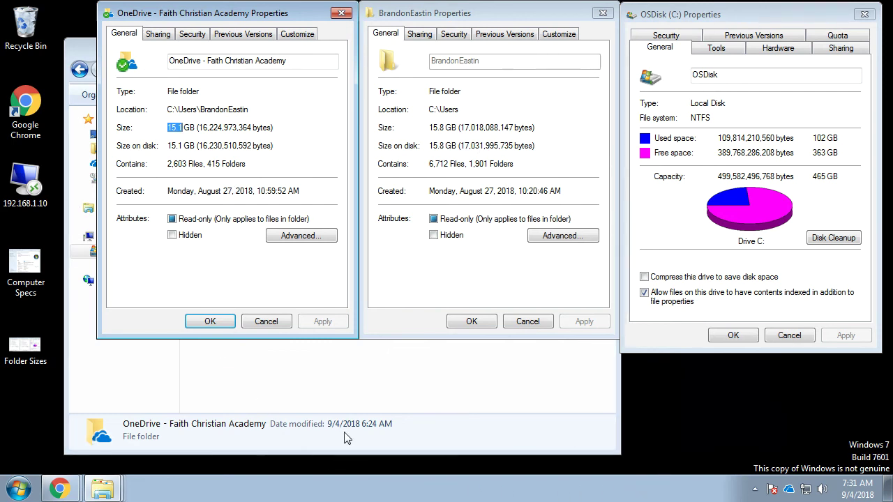
Pin the Snipping Tool to the taskbar and launch it.
left_click(16, 492)
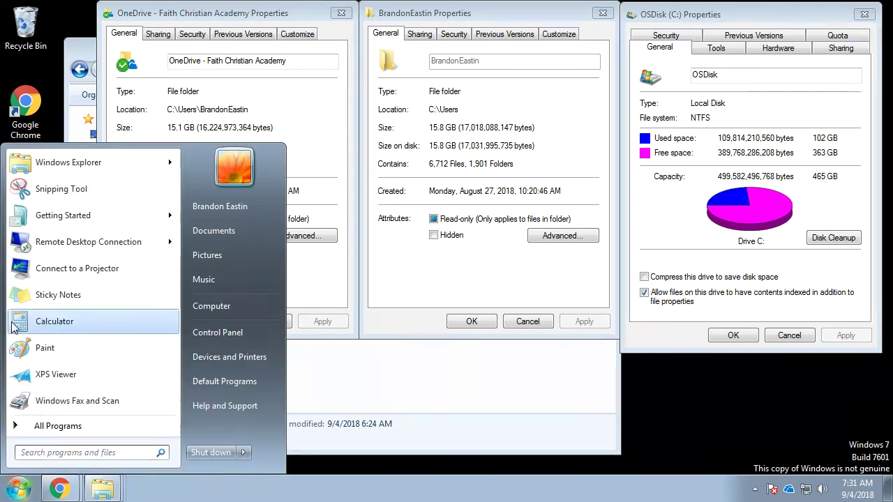
right_click(35, 188)
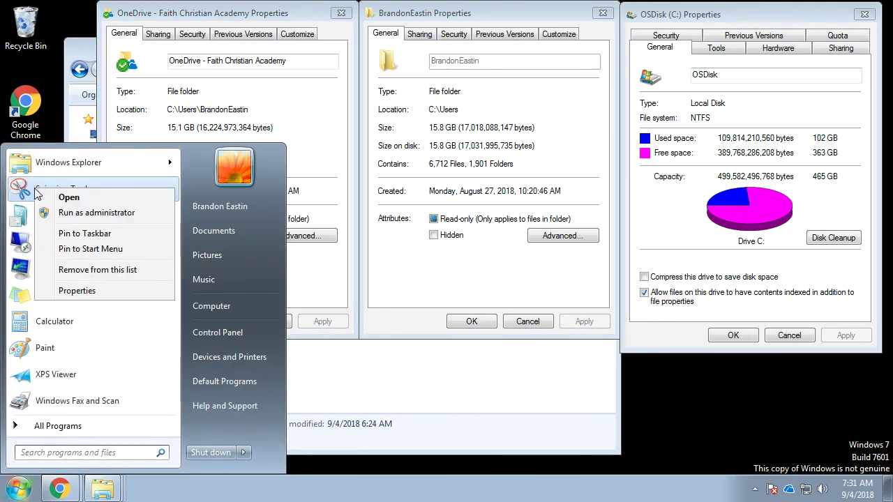
left_click(98, 233)
left_click(149, 491)
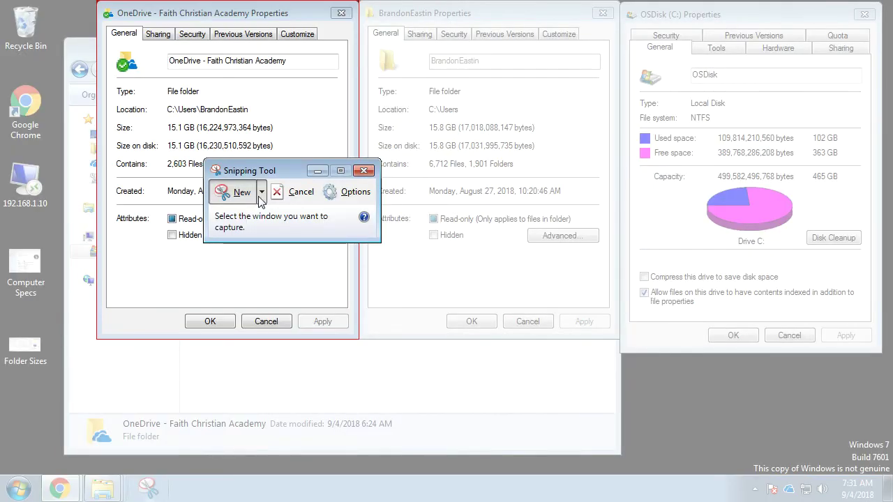
Capture all three Properties dialogs together with a Rectangular Snip.
left_click(263, 193)
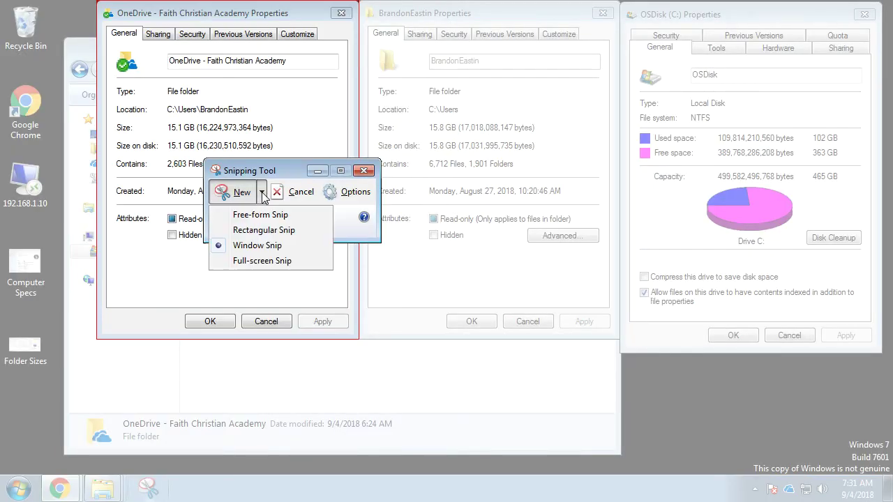
left_click(258, 231)
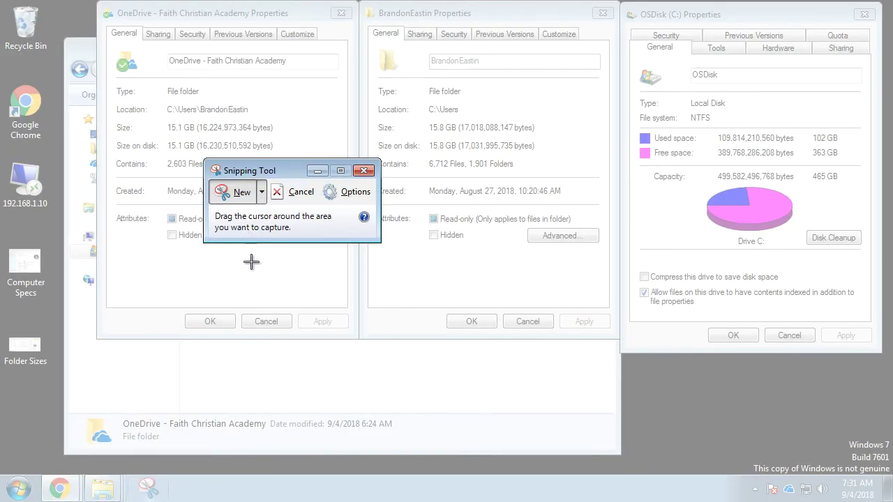
left_click_drag(96, 2, 883, 359)
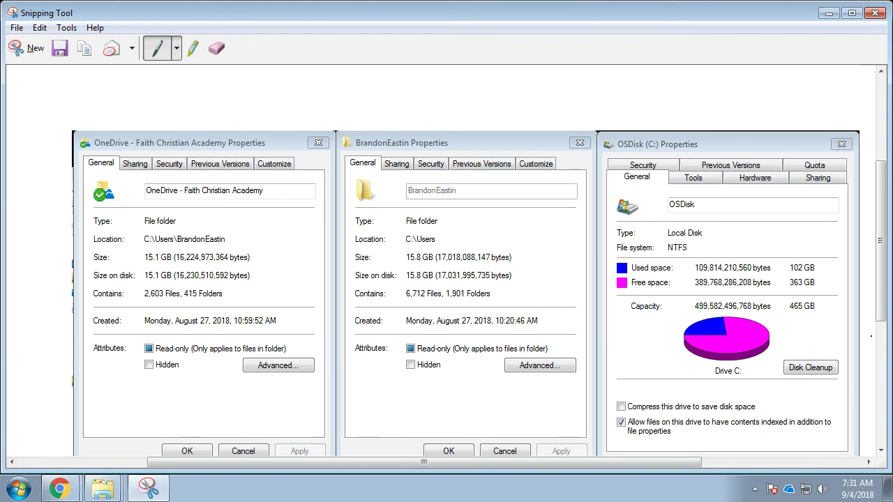
Save the snip to the Desktop as a PNG named Folder Sizes.
left_click(60, 48)
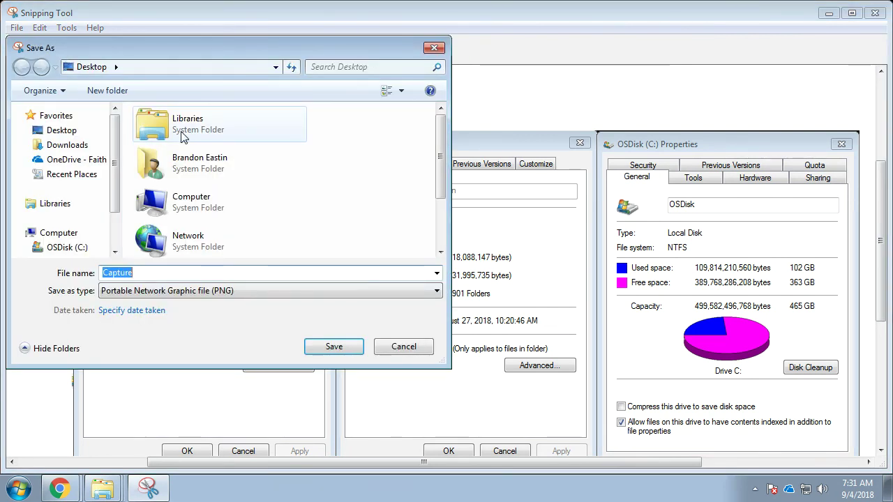
type("FOl")
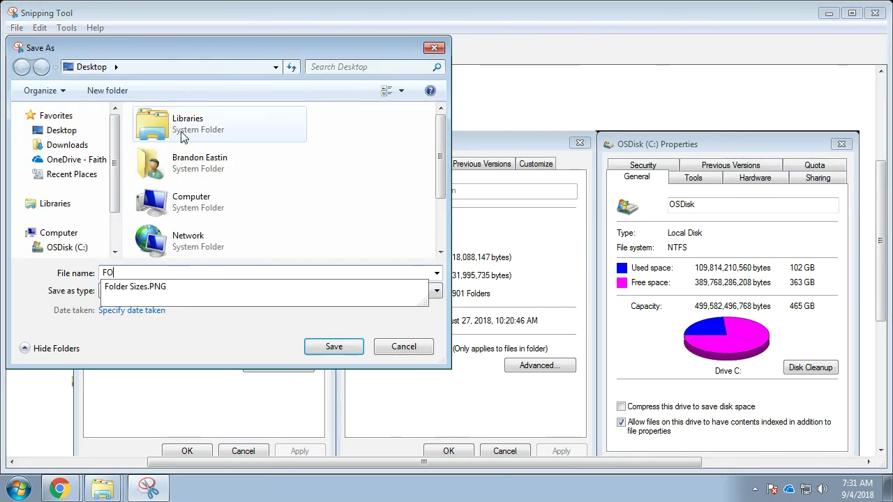
type("older S")
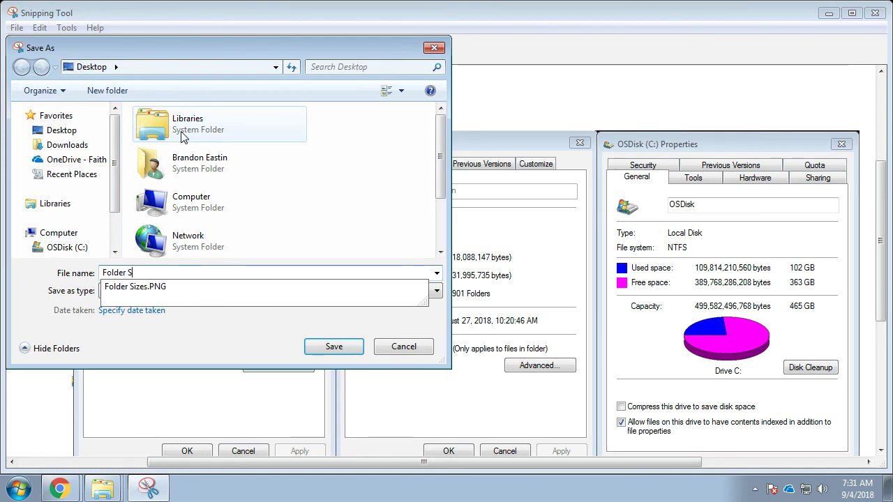
type("izes")
key("Return")
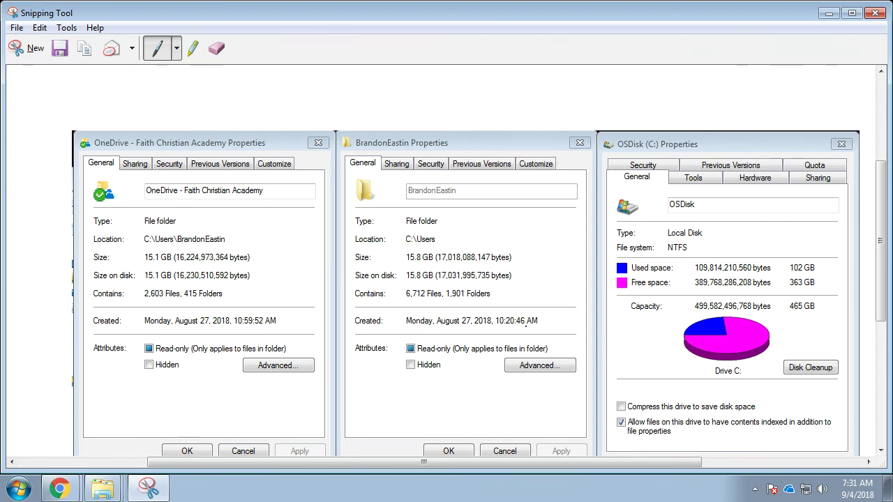
Switch to the New Tab window of Google Chrome.
mouse_move(49, 492)
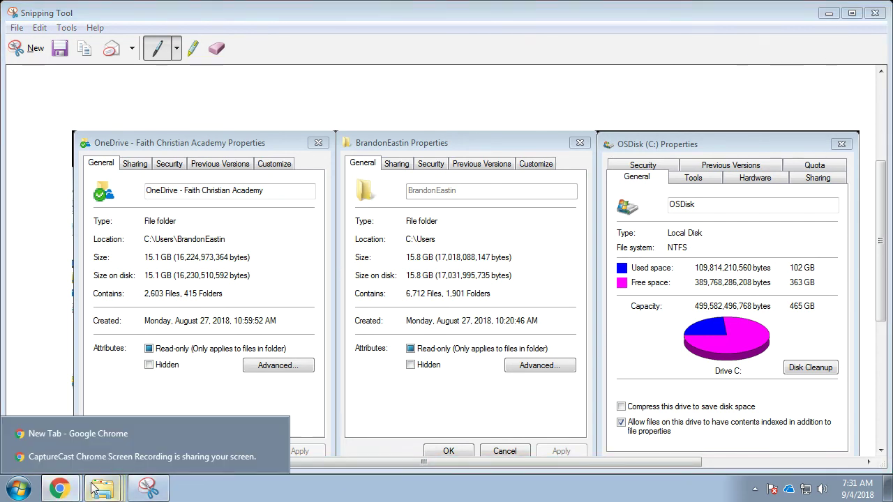
left_click(94, 446)
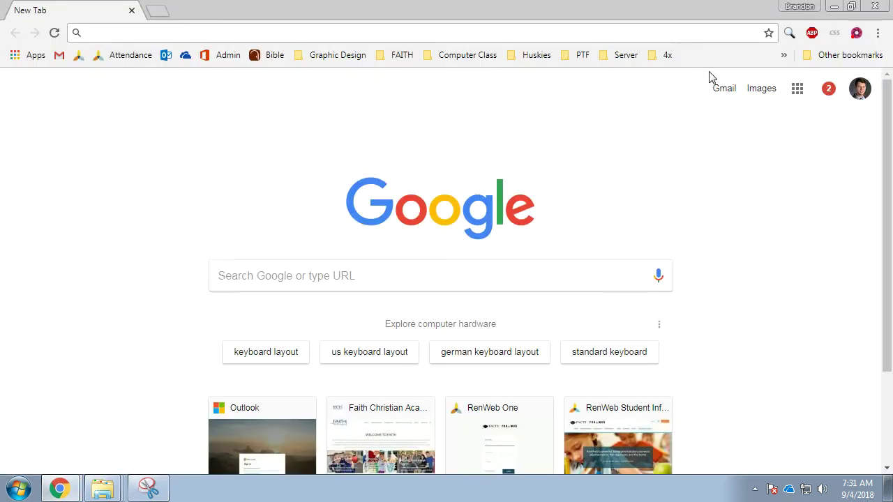